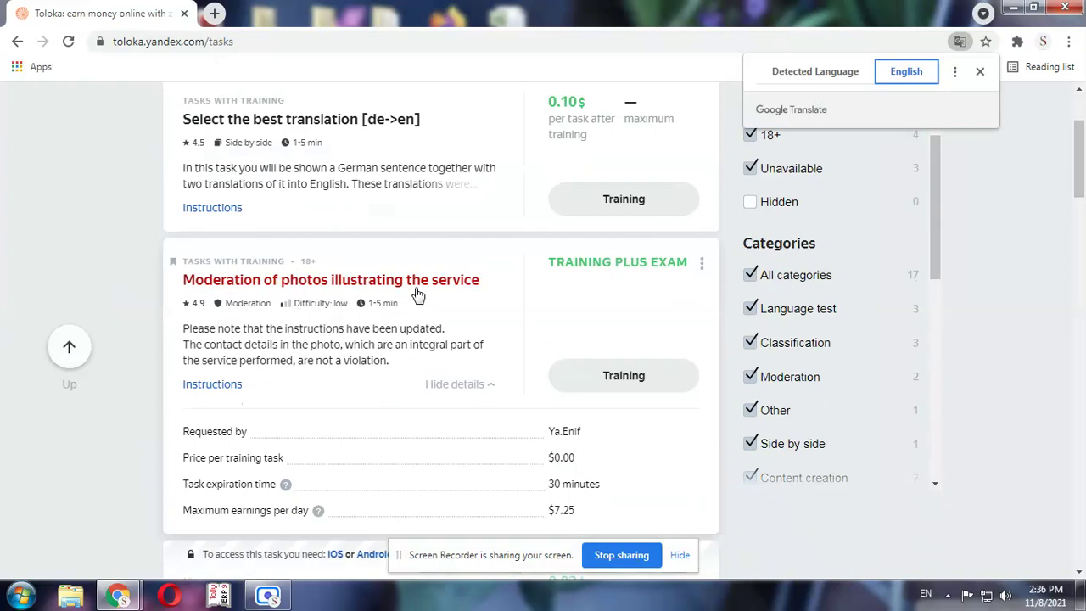
Start the training for "Moderation of photos illustrating the service", read through its instructions and close them
left_click(598, 387)
left_click(626, 391)
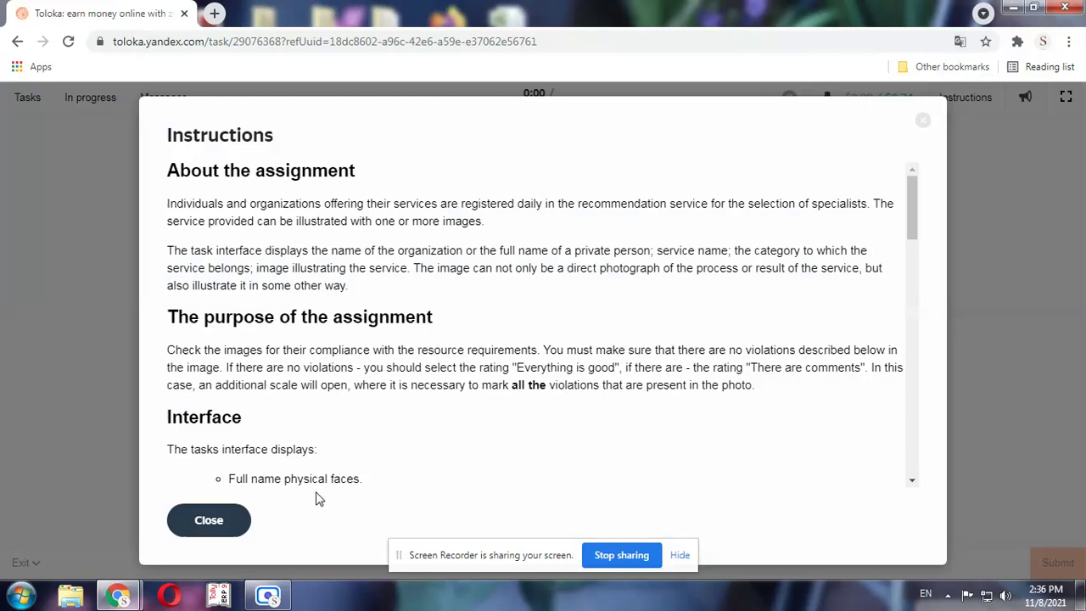
scroll(314, 475, "down", 1)
scroll(285, 445, "down", 2)
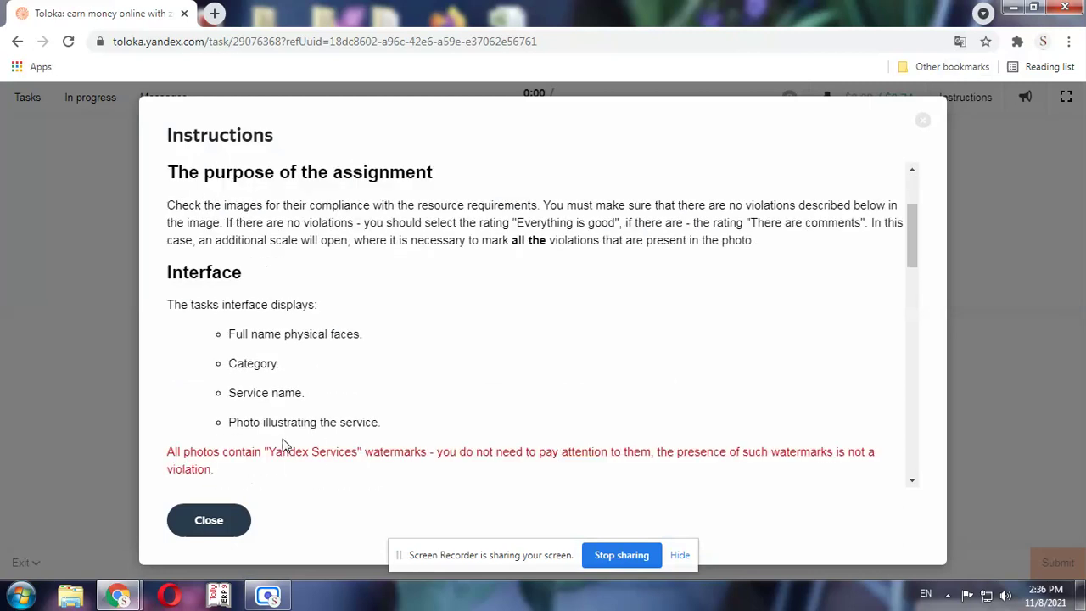
scroll(331, 336, "down", 3)
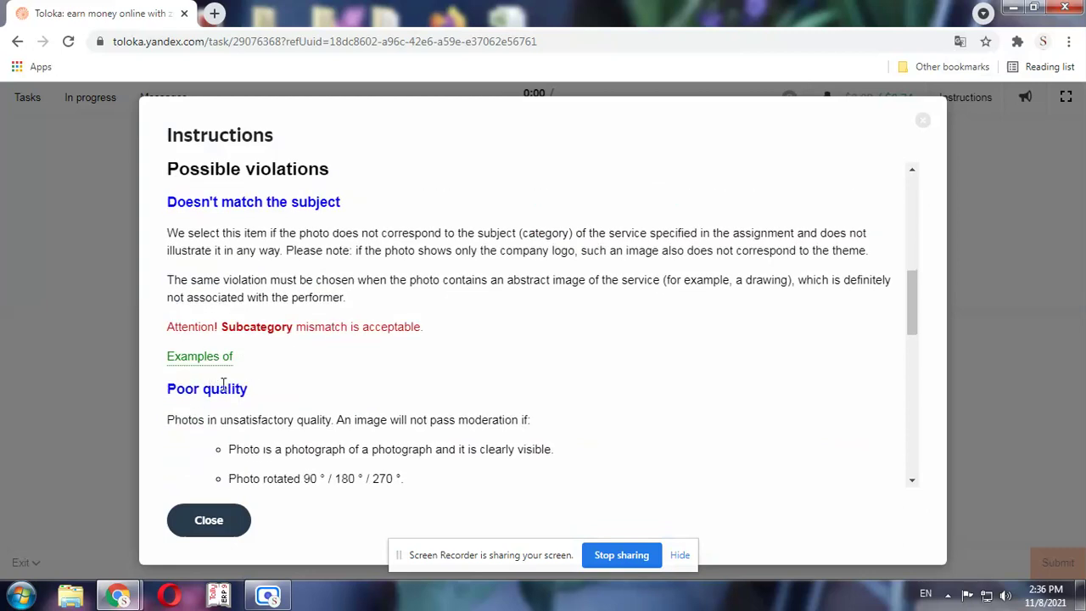
scroll(219, 384, "down", 2)
scroll(222, 389, "down", 5)
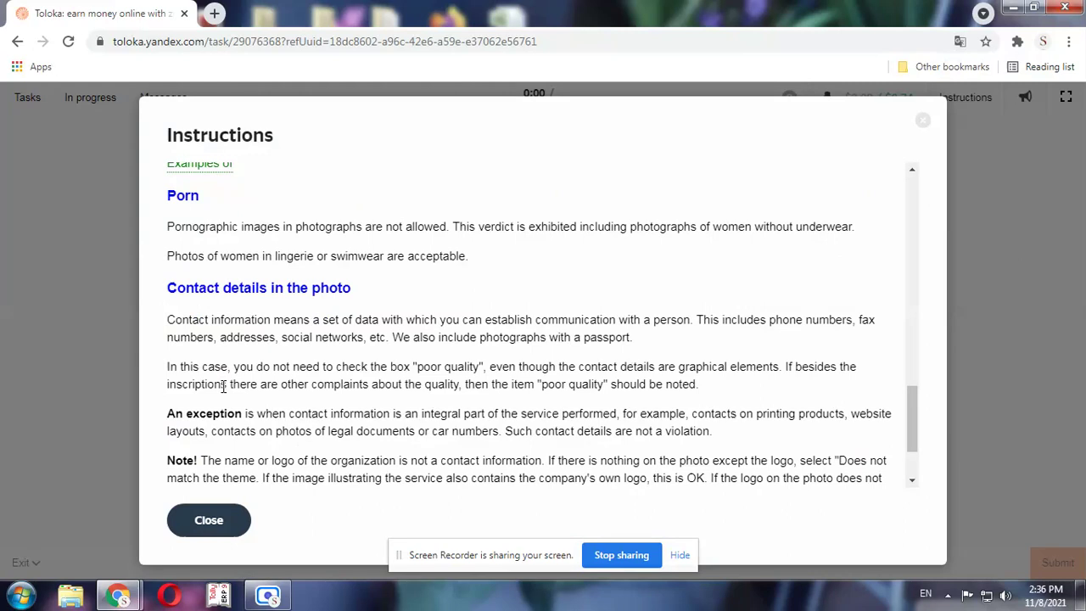
scroll(223, 387, "down", 2)
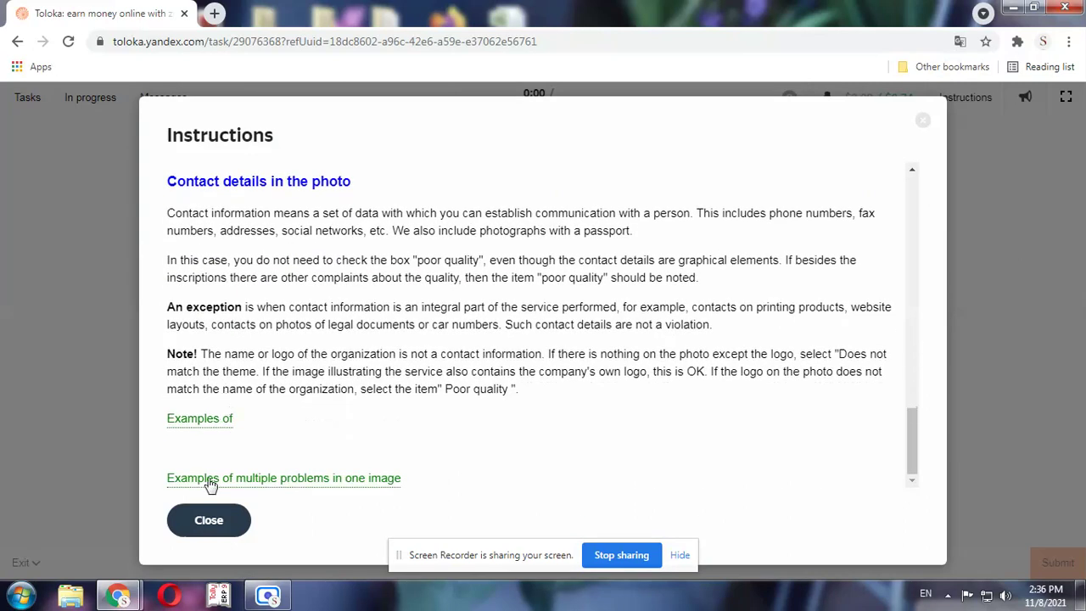
left_click(209, 520)
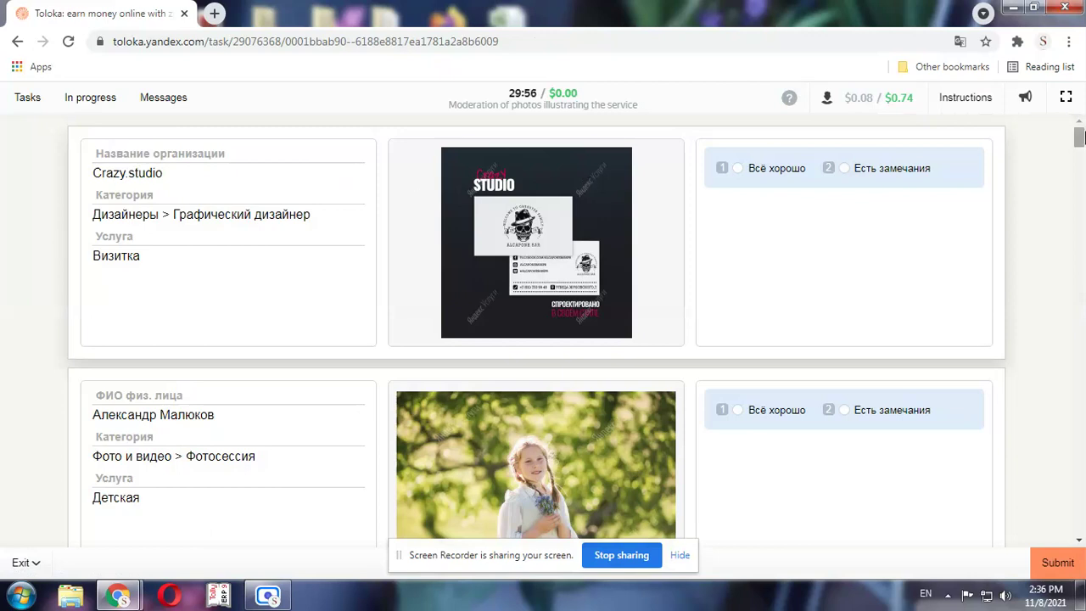
Rate the Crazy.studio business card image as "Всё хорошо"
mouse_move(1079, 137)
left_mouse_down()
mouse_move(1080, 533)
mouse_move(1080, 138)
left_mouse_up()
left_click(767, 172)
scroll(726, 238, "down", 1)
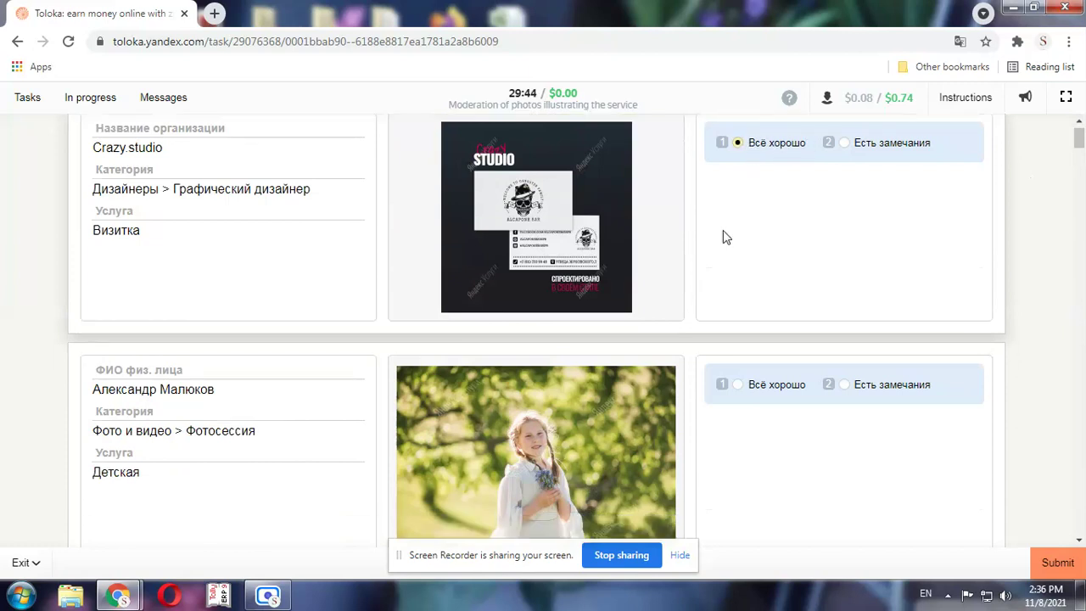
Try to translate the page to English and rate the children's photo session image "Есть замечания" with the violation "Плохое качество"
scroll(723, 235, "down", 2)
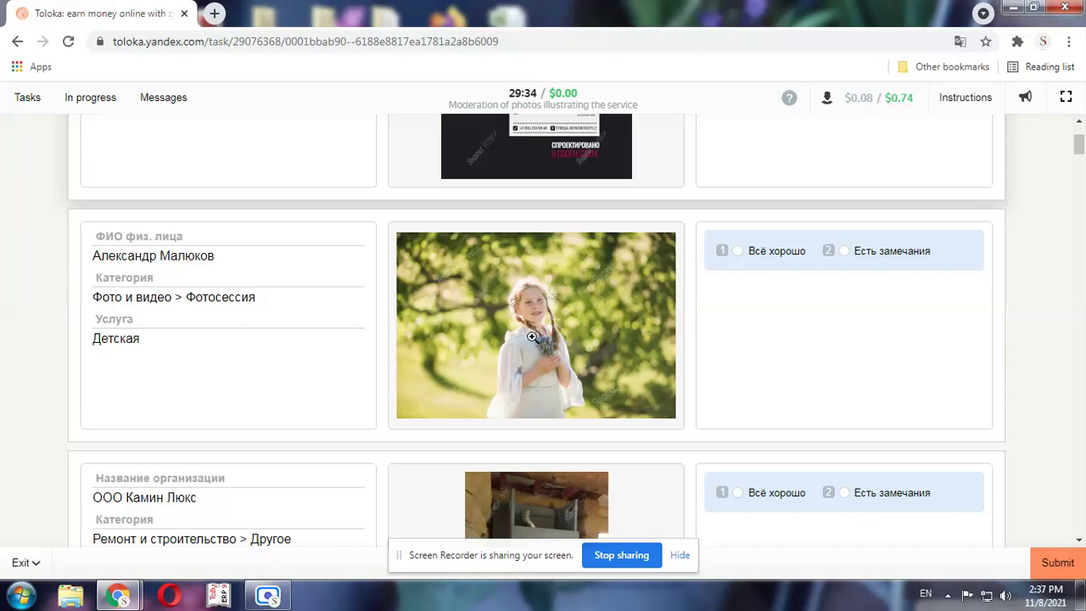
left_click(864, 258)
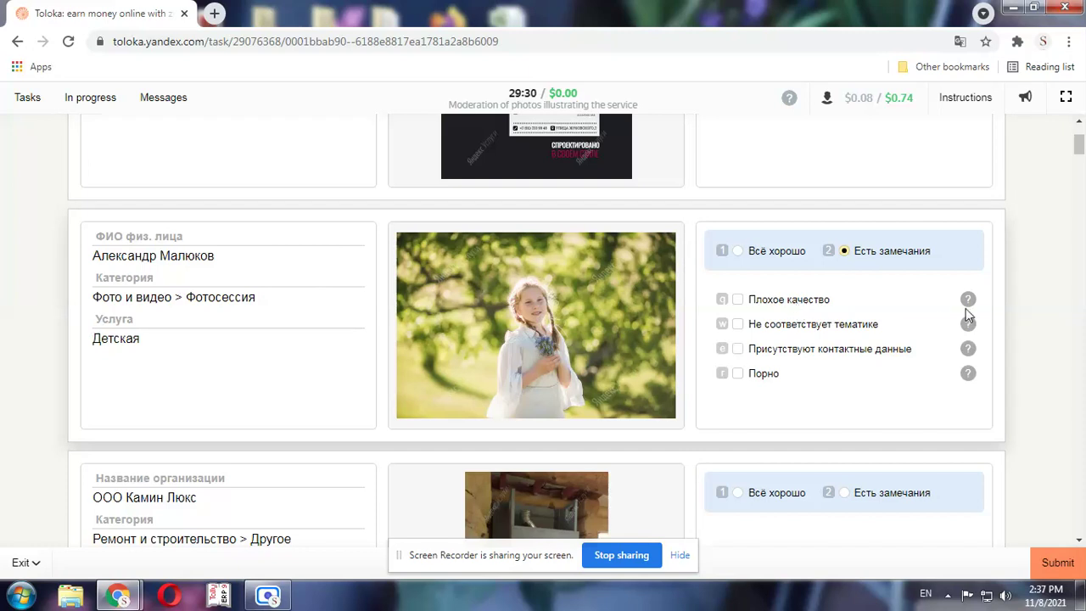
right_click(1039, 293)
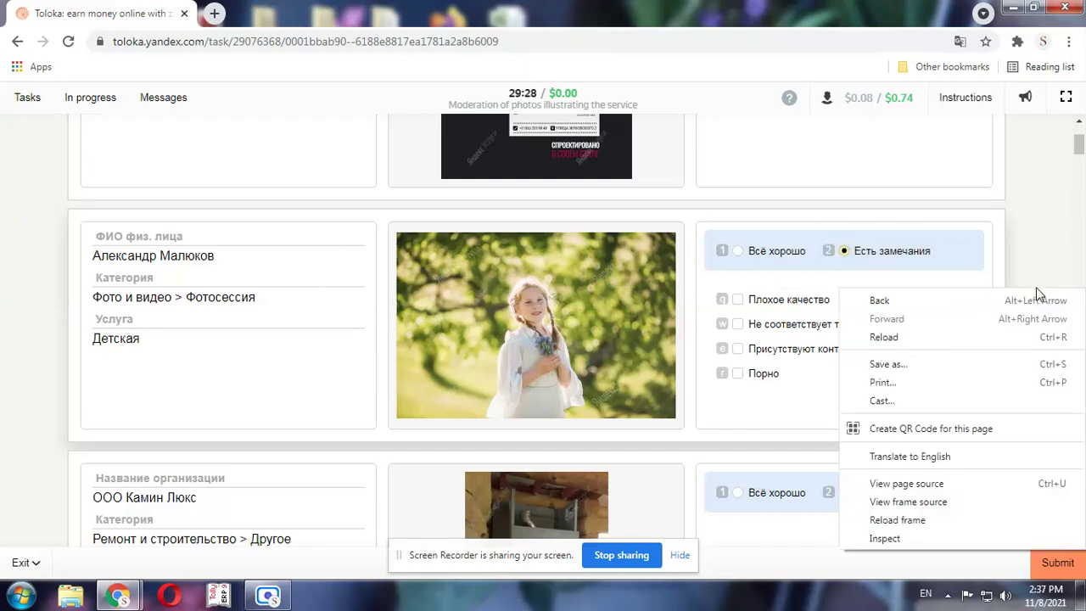
left_click(973, 458)
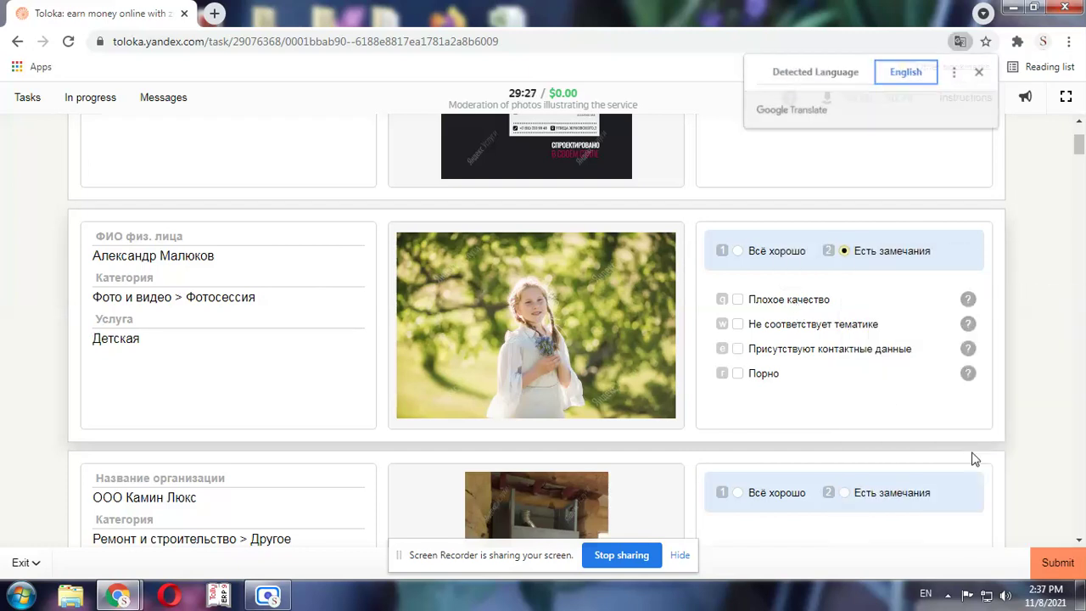
left_click(968, 304)
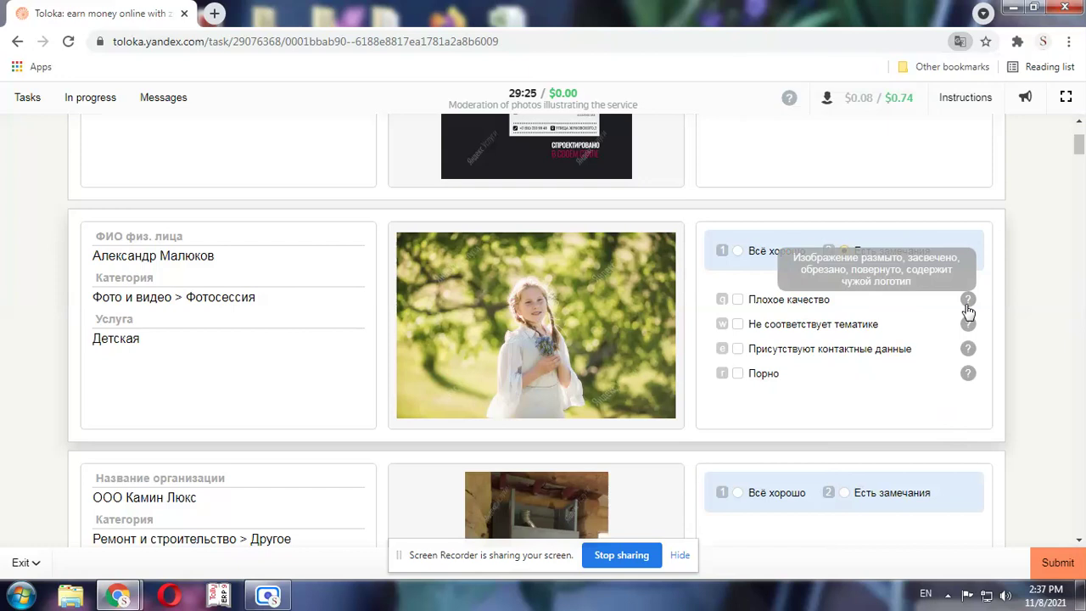
left_click(745, 304)
scroll(775, 365, "up", 2)
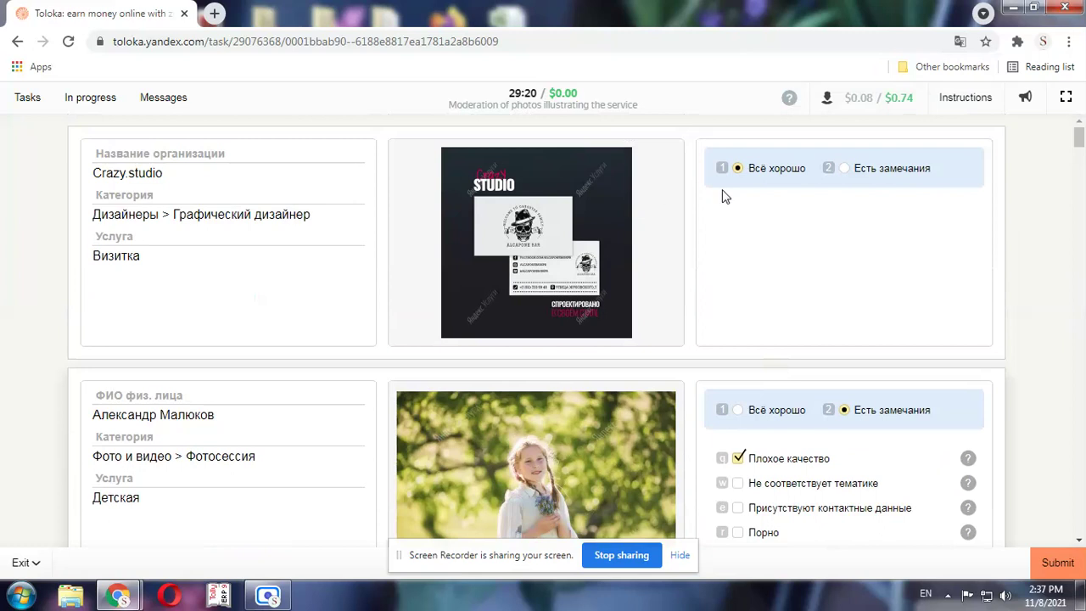
scroll(744, 290, "down", 1)
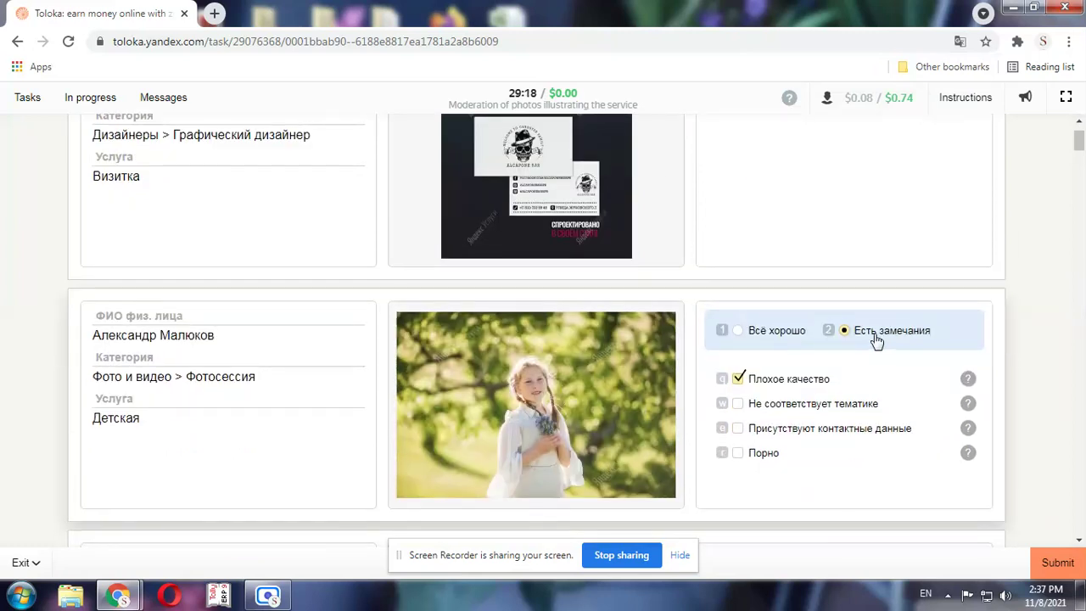
Rate the fireplace installation photo of ООО Камин Люкс as "Есть замечания" and mark "Присутствуют контактные данные"
scroll(749, 444, "down", 4)
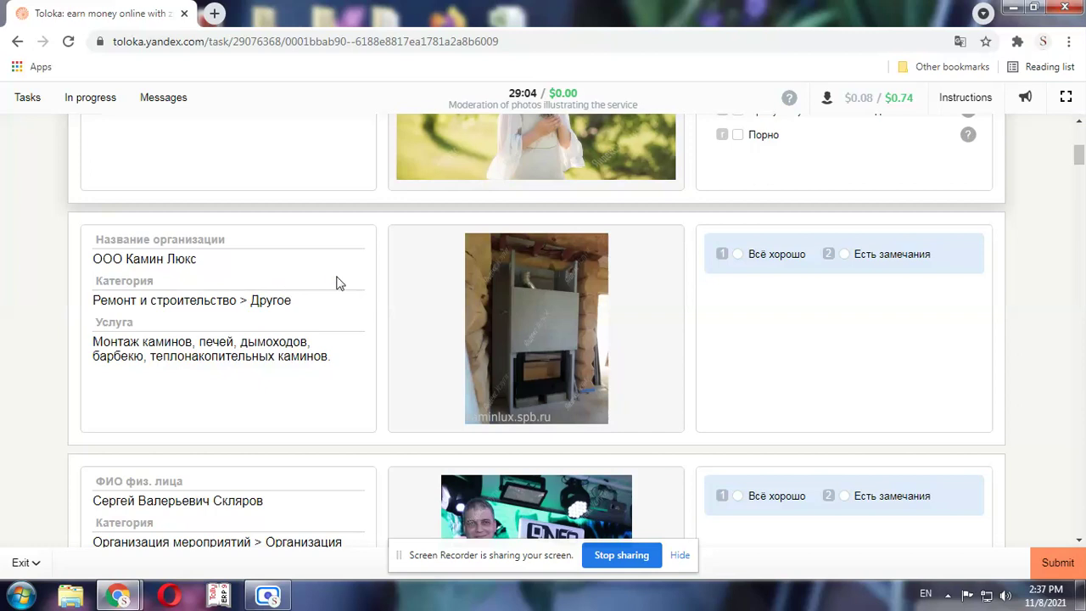
left_click(880, 268)
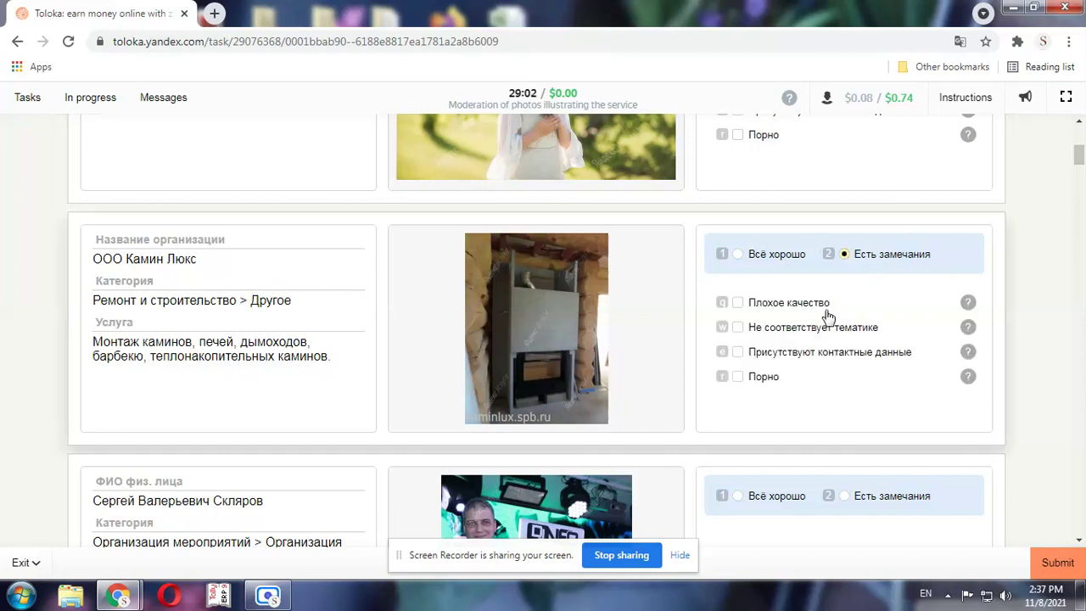
left_click(801, 358)
Inspect the DJ photo enlarged and rate it "Есть замечания" with the violation "Присутствуют контактные данные"
scroll(801, 360, "down", 4)
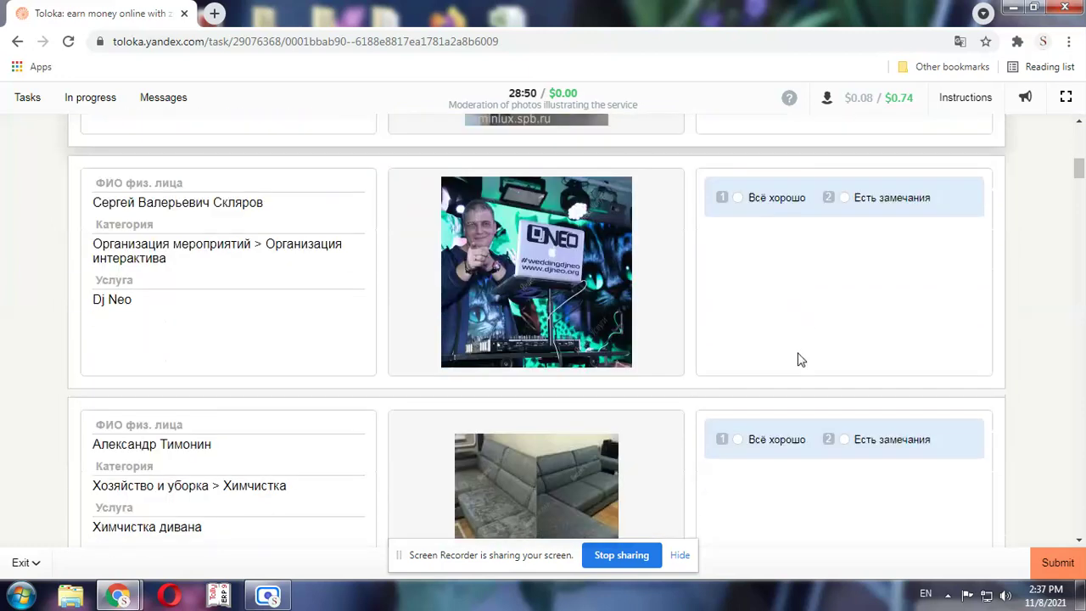
left_click(506, 224)
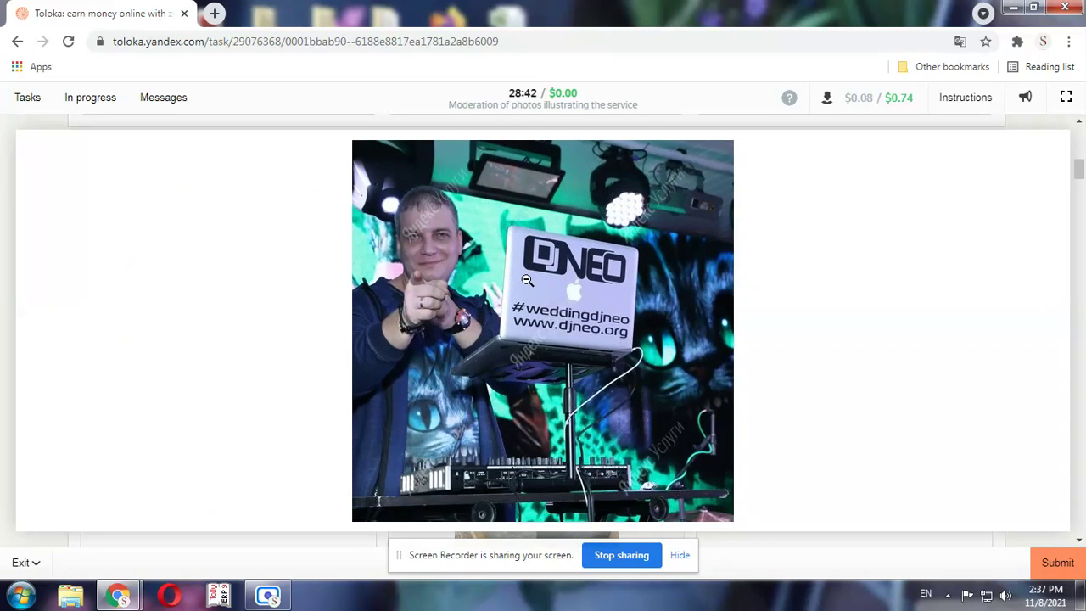
left_click(527, 280)
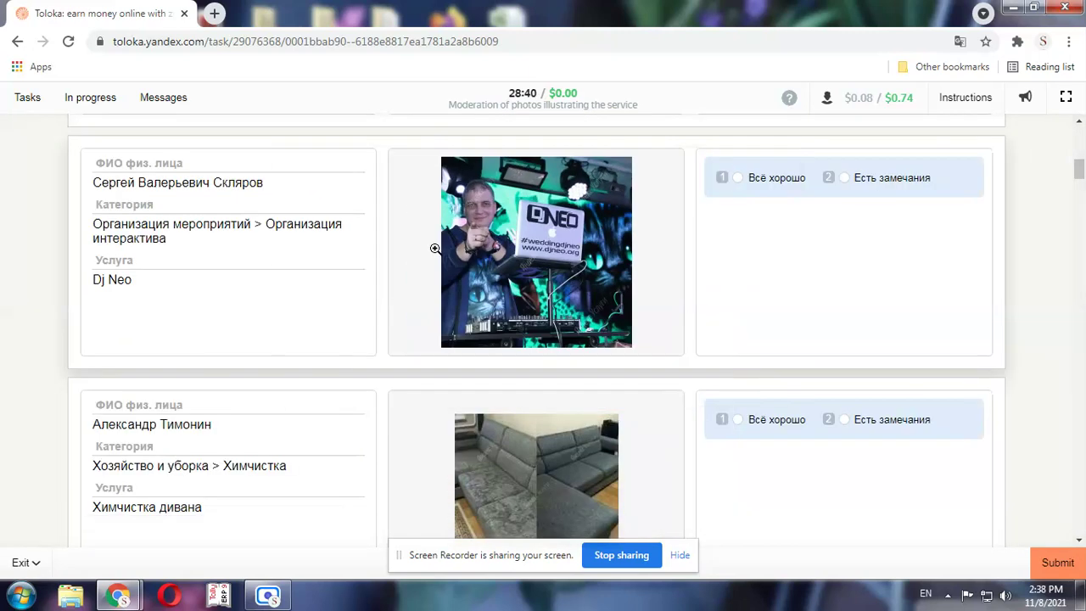
left_click(869, 186)
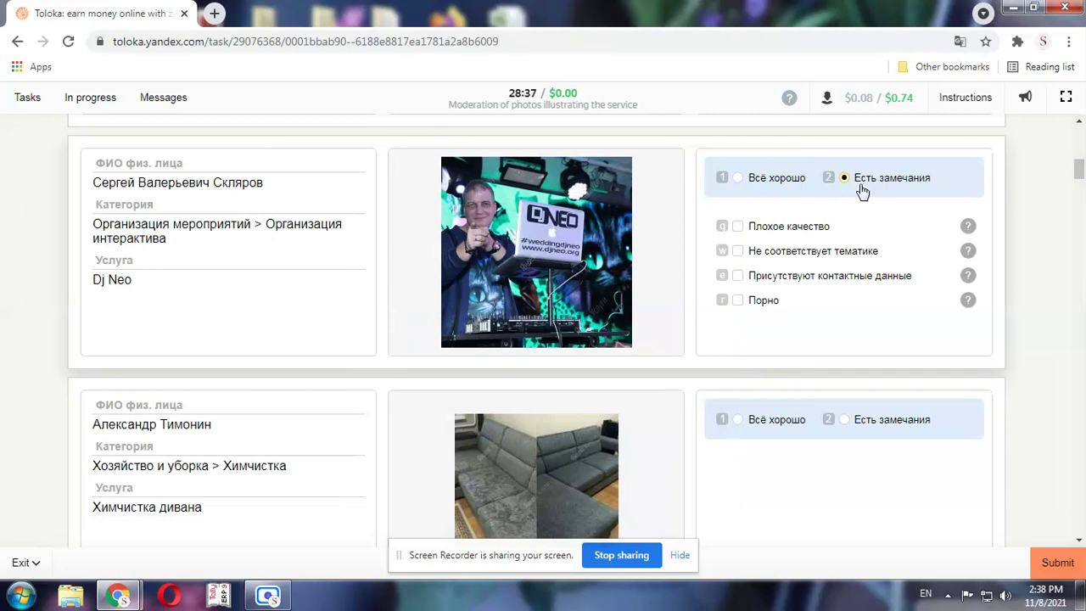
left_click(781, 275)
Inspect the sofa dry-cleaning photo and rate it "Есть замечания" with the violation "Плохое качество"
scroll(361, 274, "down", 1)
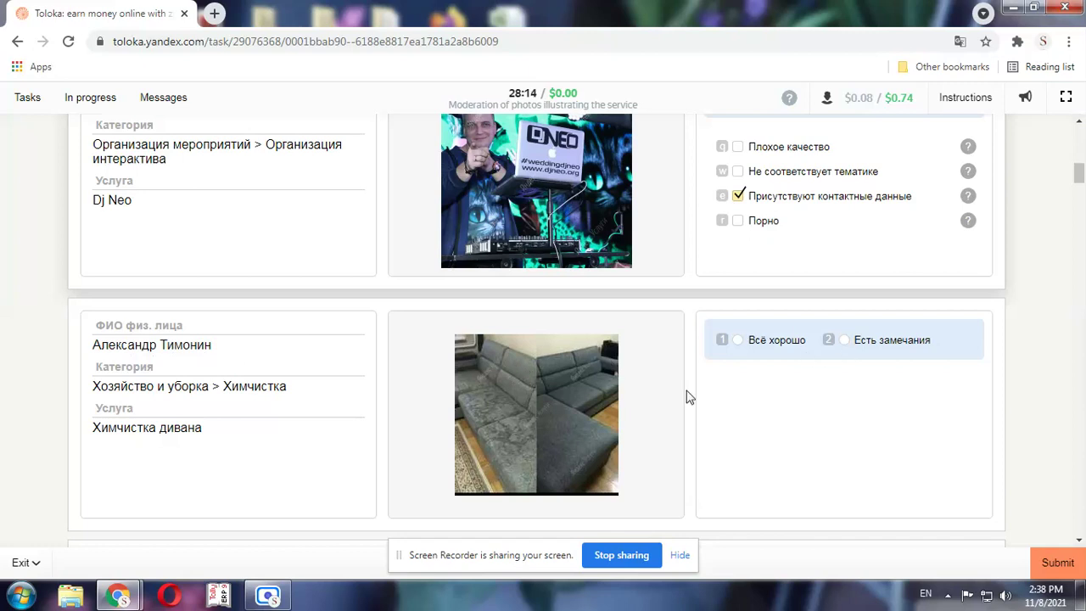
left_click(651, 406)
left_click(614, 417)
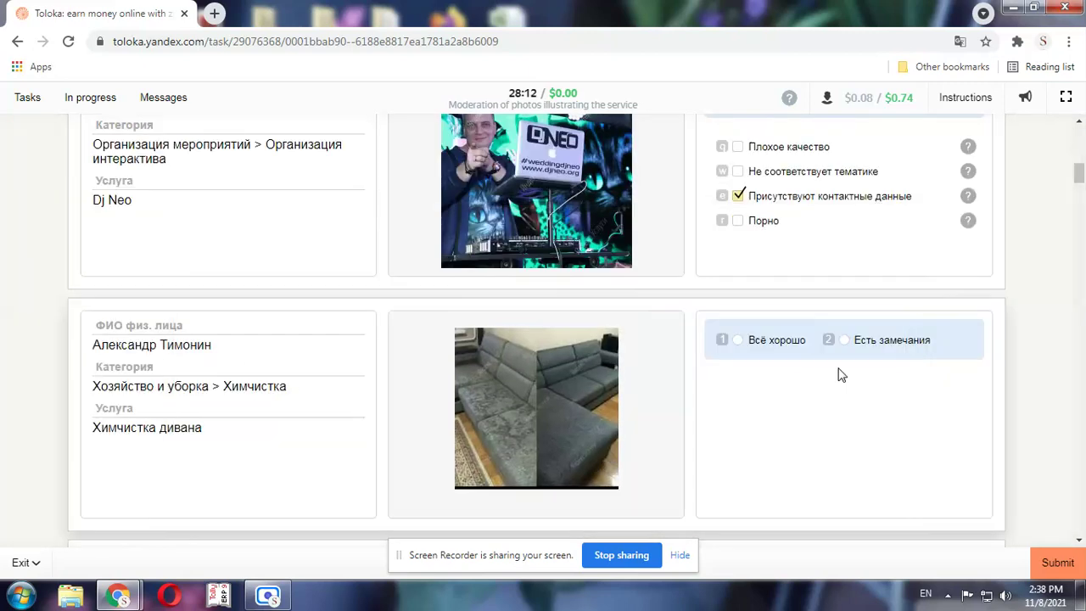
left_click(873, 344)
left_click(819, 392)
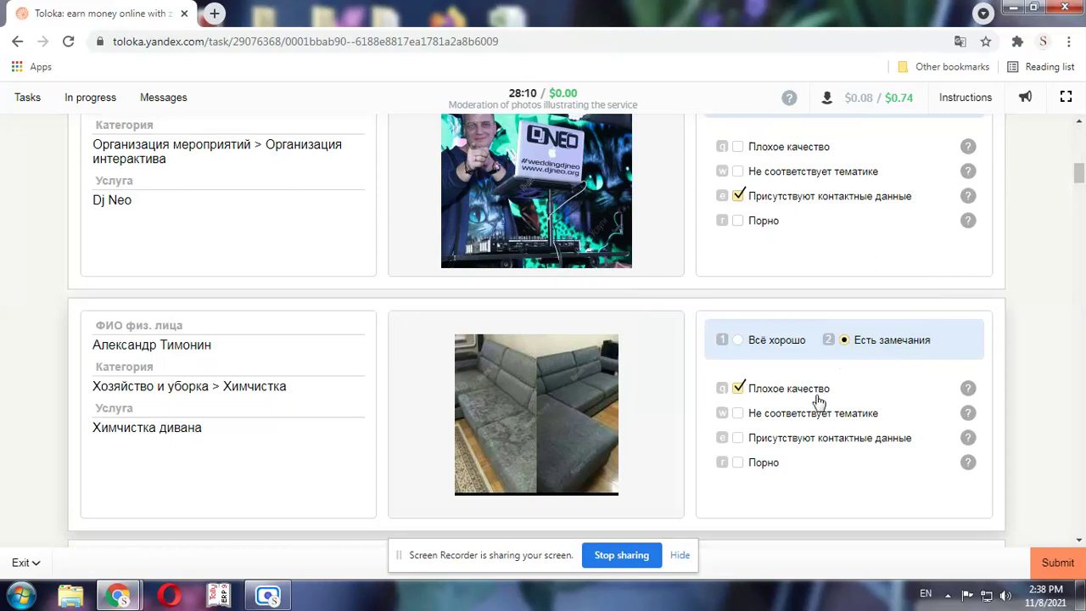
Inspect the furniture photo of ООО «Елиза» enlarged and rate it as "Всё хорошо"
scroll(819, 399, "down", 4)
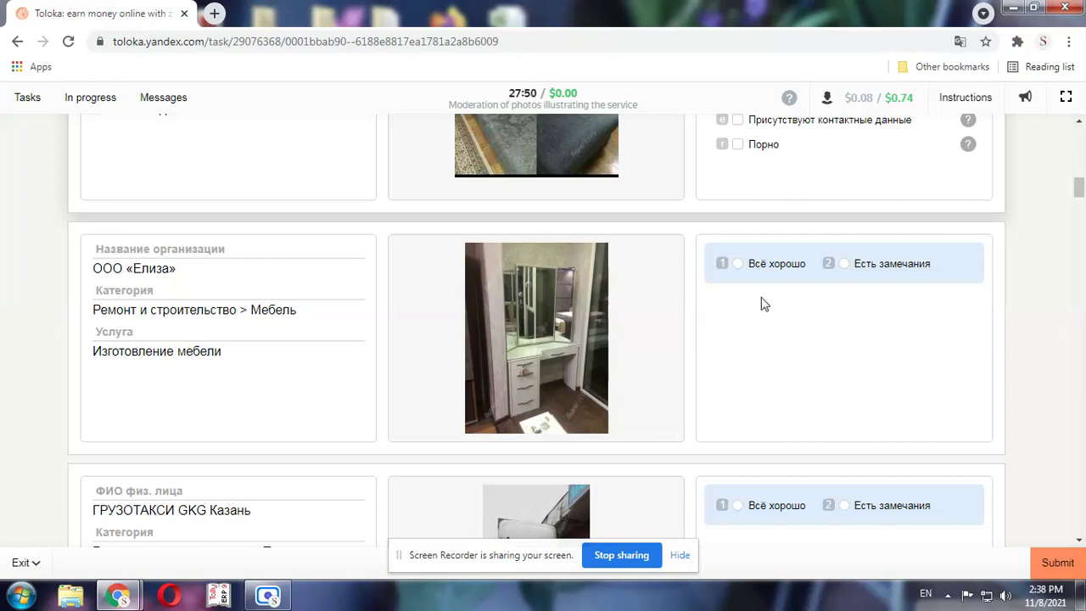
left_click(463, 314)
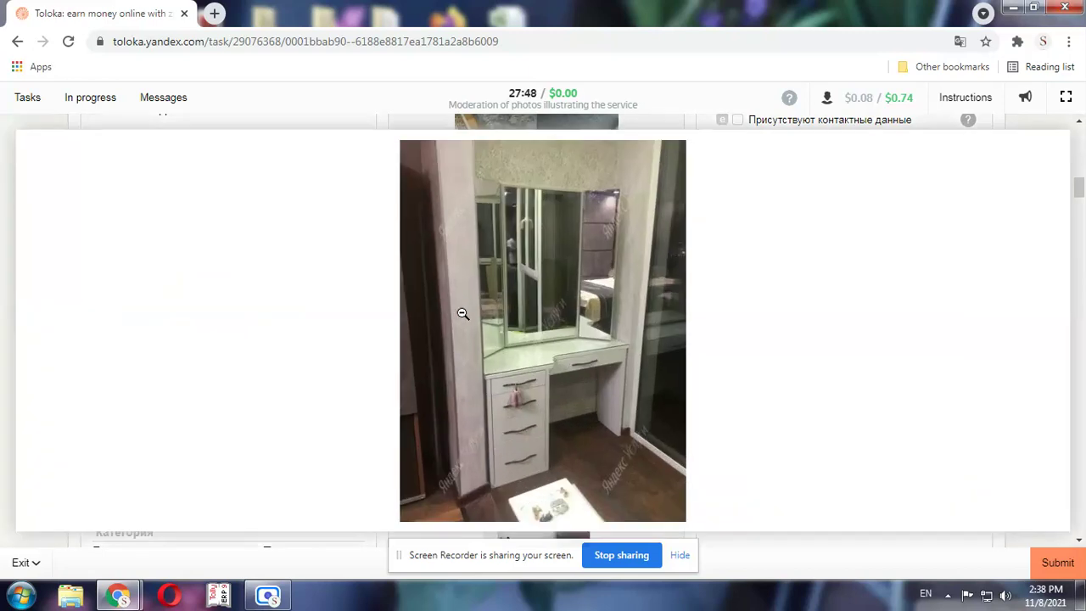
left_click(462, 314)
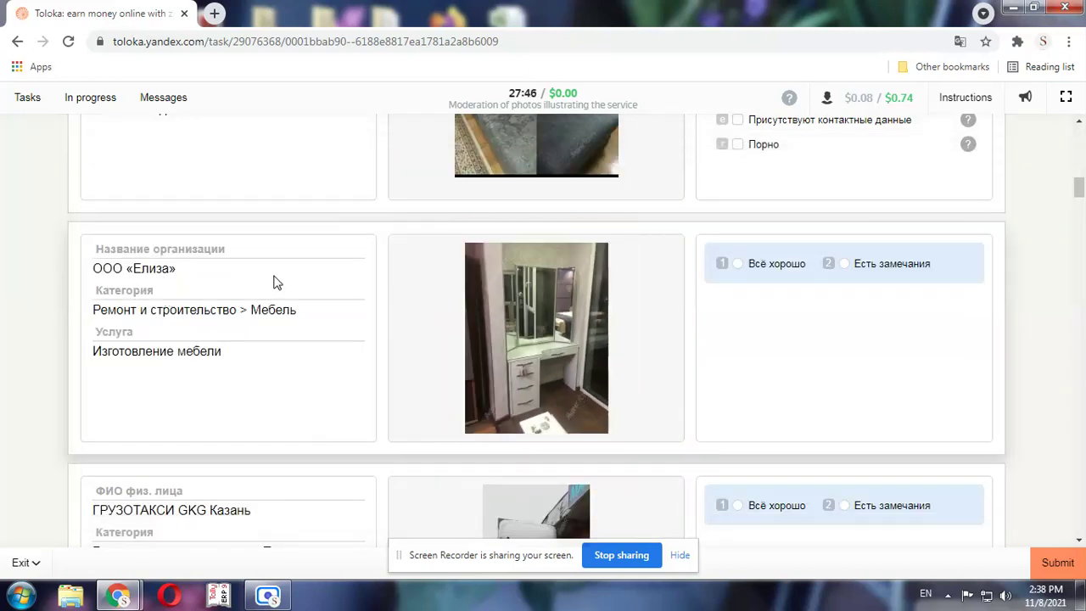
left_click(560, 363)
left_click(587, 348)
left_click(769, 276)
Rate the GKG food delivery truck photo as "Есть замечания" and mark "Присутствуют контактные данные"
scroll(763, 289, "down", 2)
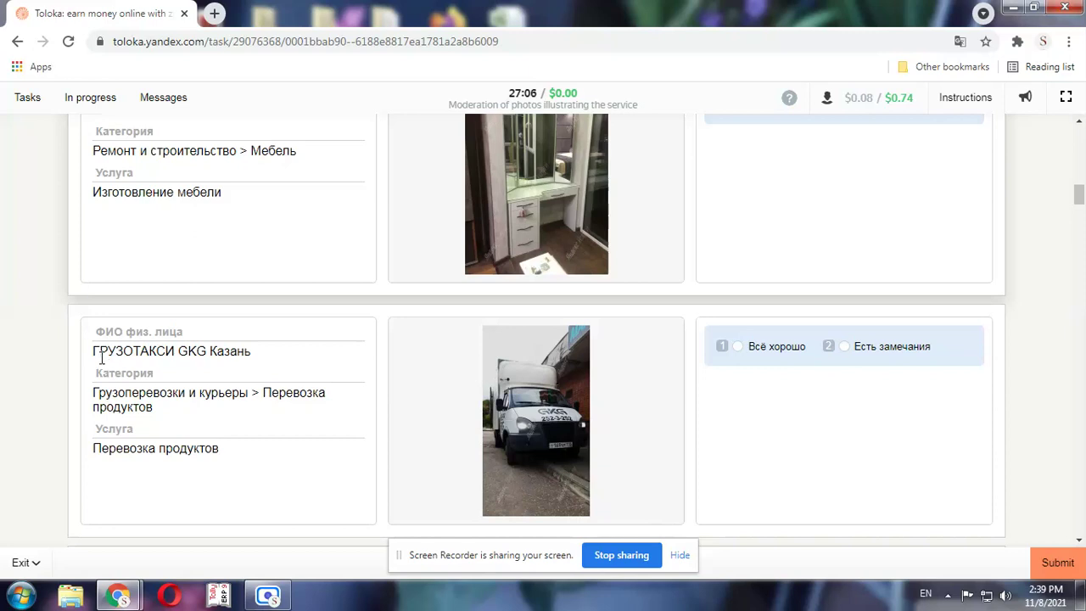
left_click(886, 357)
left_click(802, 450)
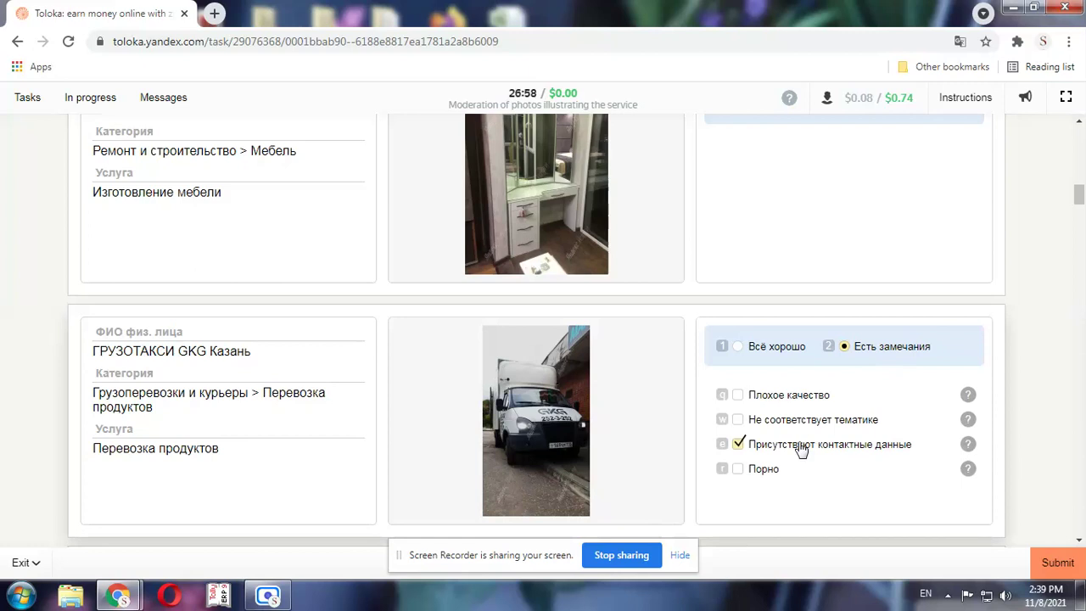
Inspect the family photo for balcony washing and rate it "Есть замечания", marking "Плохое качество" and "Не соответствует тематике"
scroll(803, 450, "down", 5)
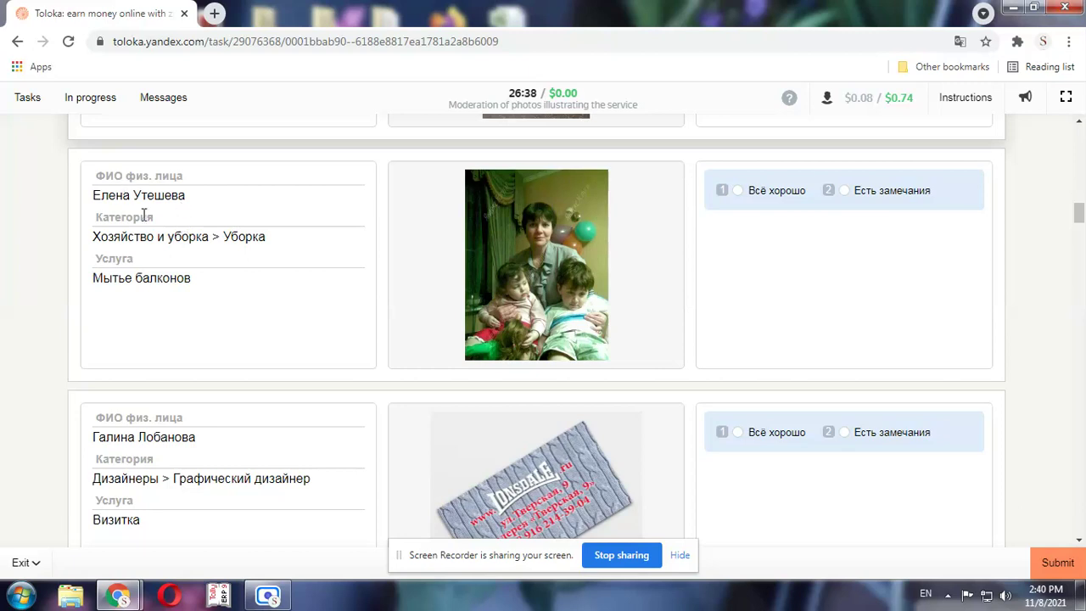
left_click(566, 291)
left_click(565, 291)
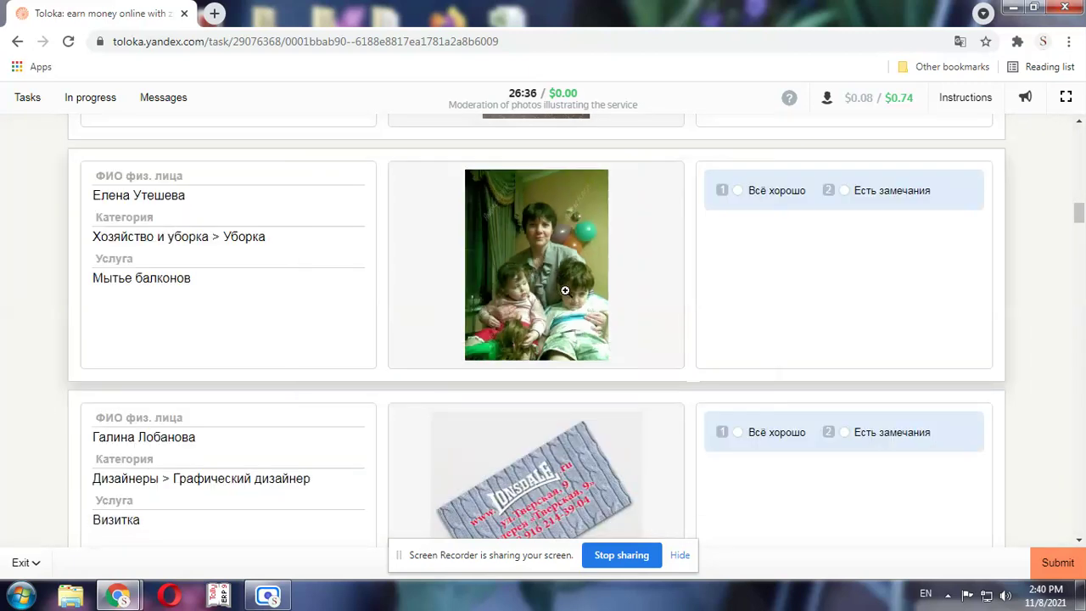
left_click(888, 194)
left_click(759, 246)
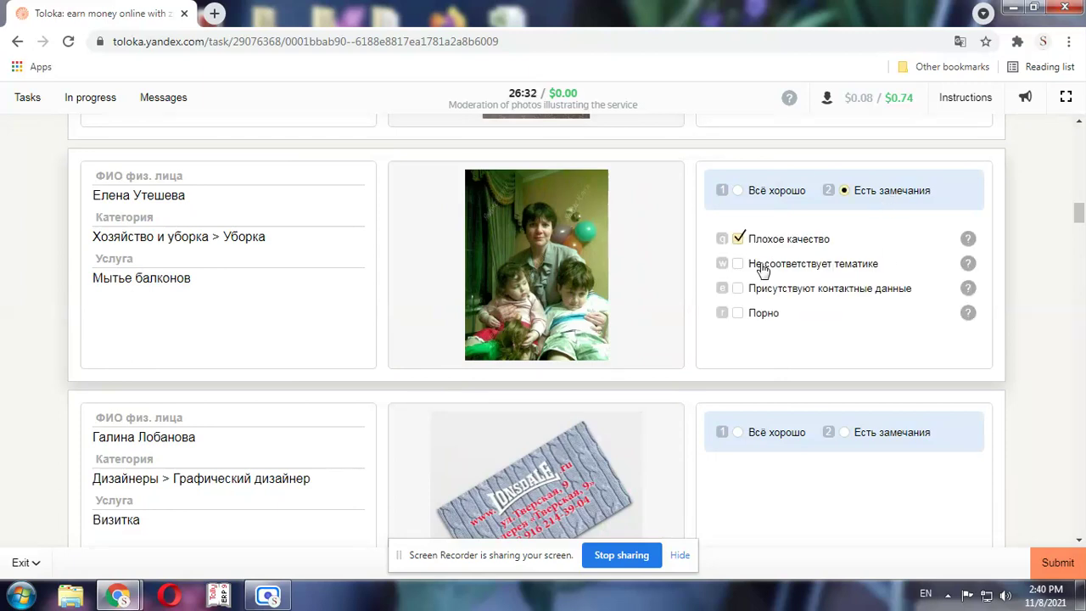
left_click(762, 268)
Rate the Lonsdale business card as "Всё хорошо" and the car interior photo as "Есть замечания" with "Присутствуют контактные данные"
scroll(762, 268, "down", 3)
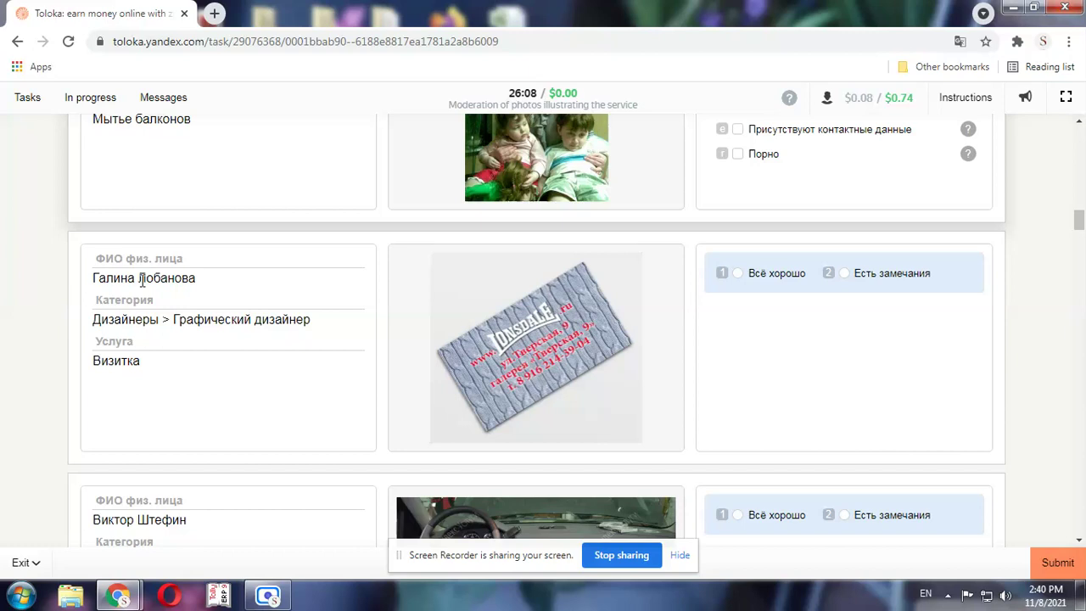
left_click(769, 274)
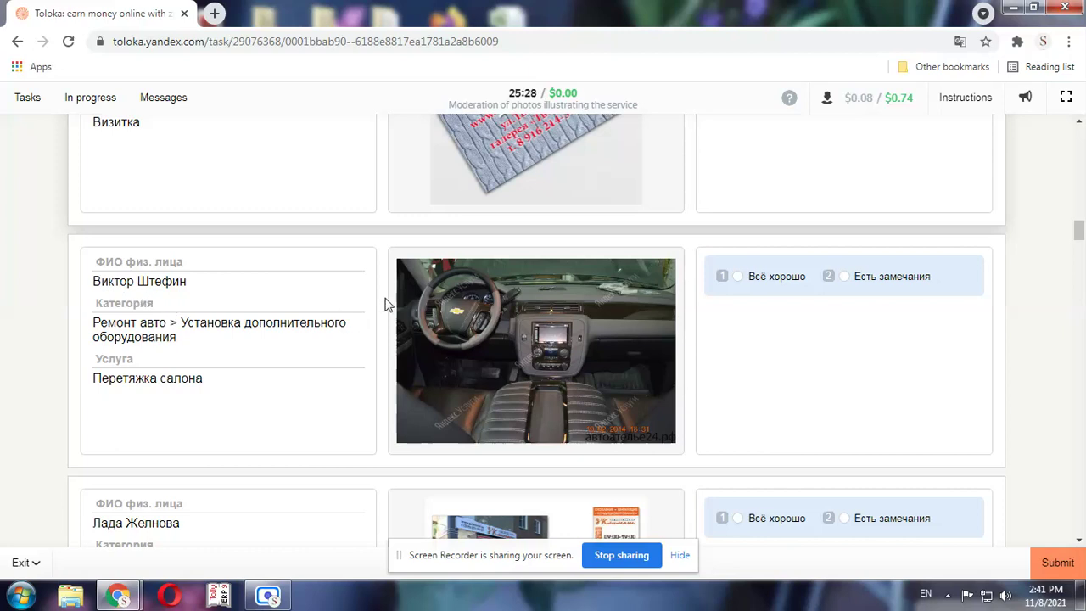
left_click(892, 277)
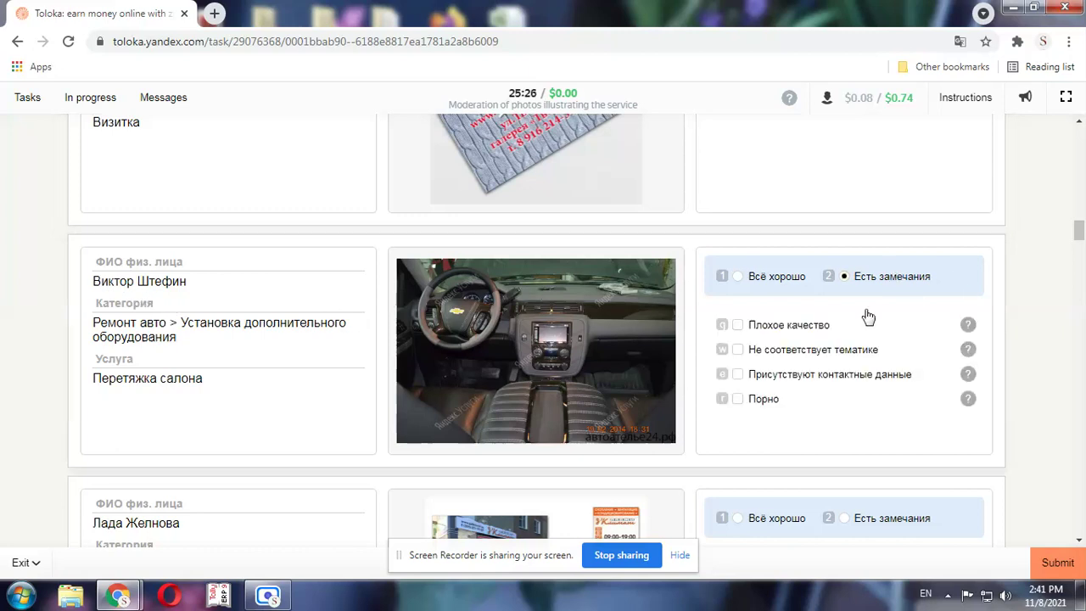
left_click(778, 377)
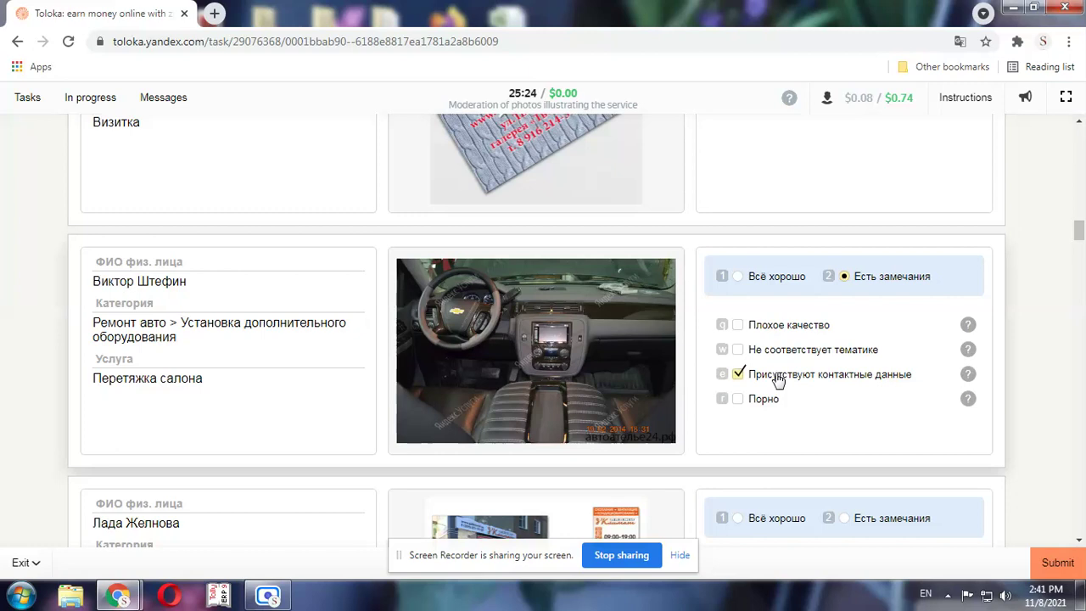